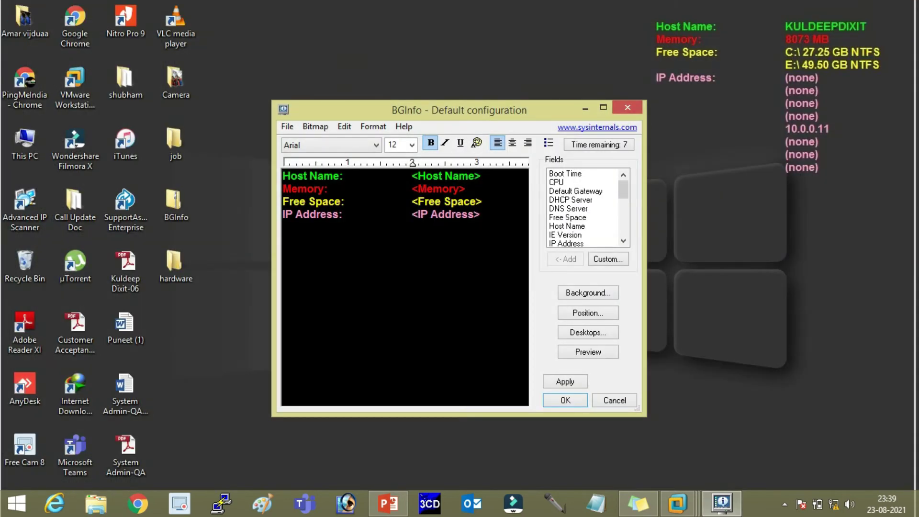
left_click(603, 107)
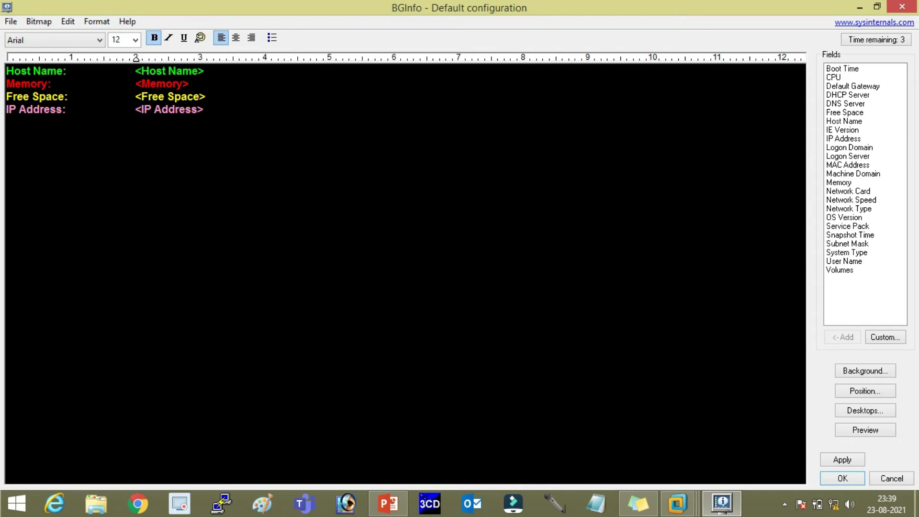
left_click(200, 37)
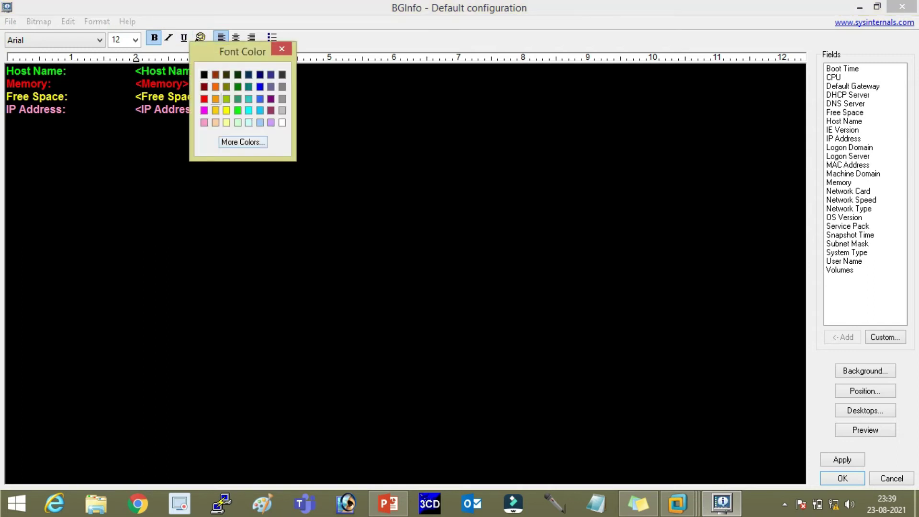
left_click(281, 49)
left_click_drag(813, 8, 520, 95)
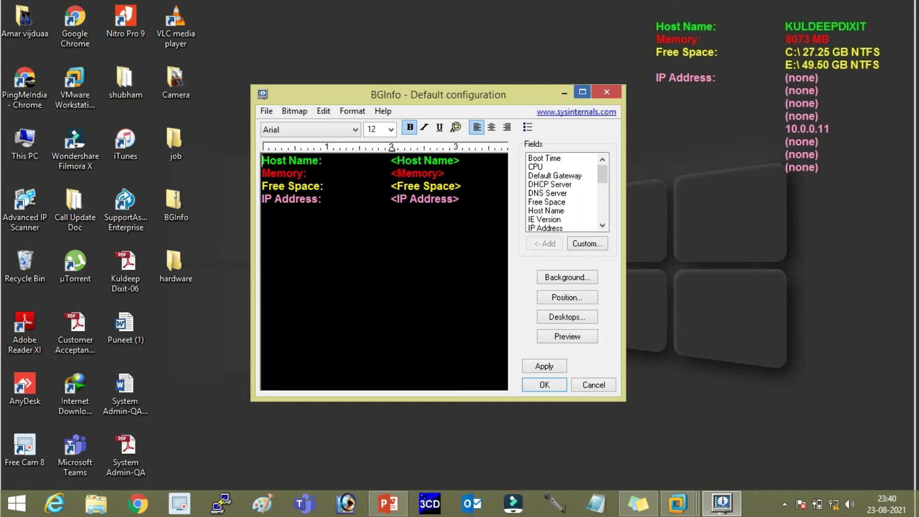
left_click(582, 91)
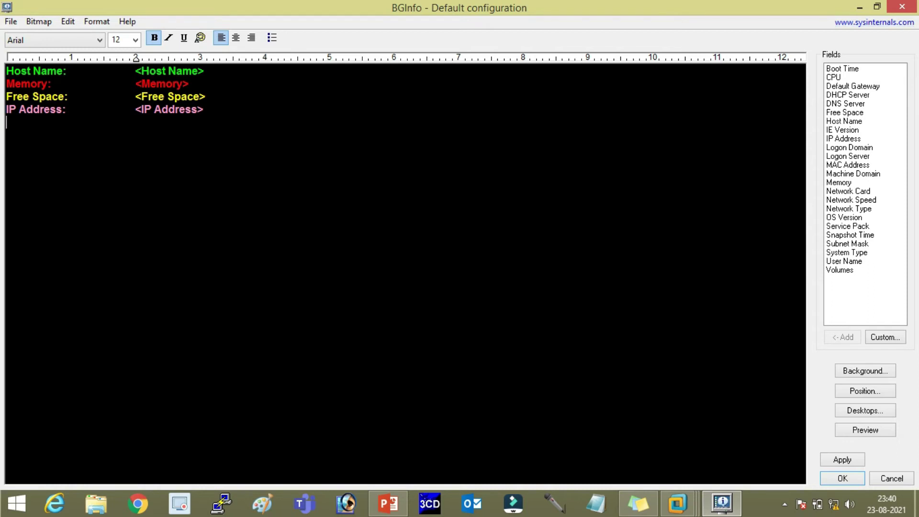
left_click_drag(826, 7, 504, 79)
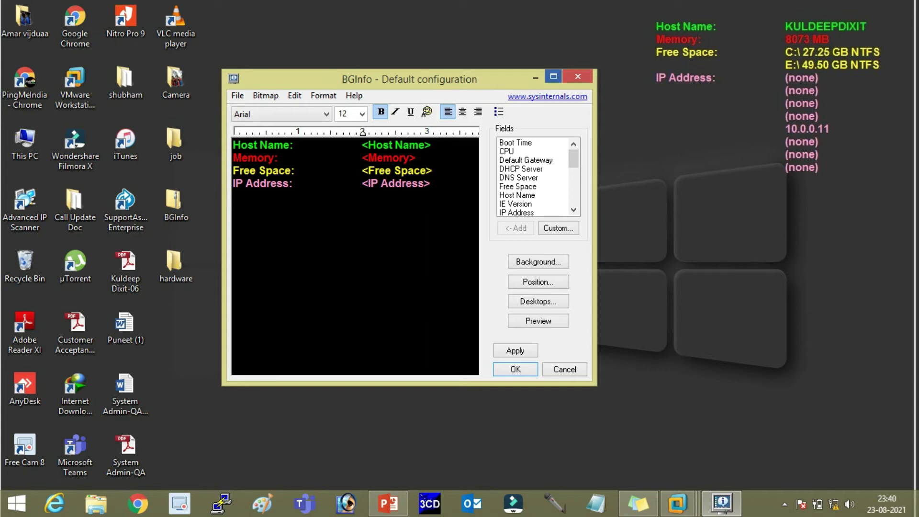
Step: Add the CPU and MAC Address fields to the layout below the IP Address line
left_click(553, 76)
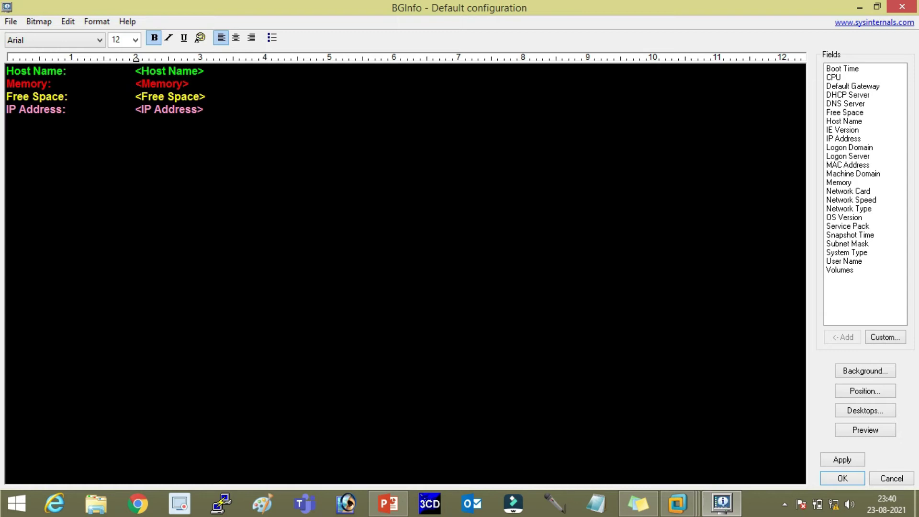
left_click(834, 77)
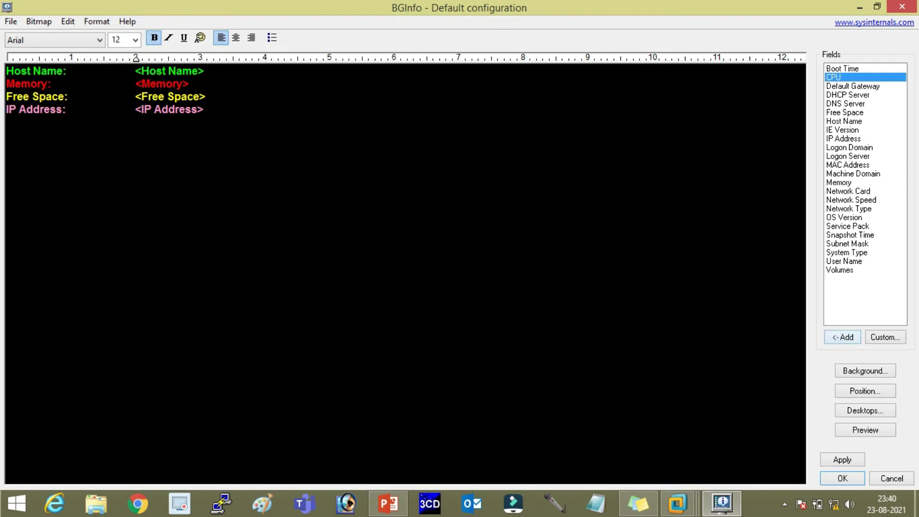
left_click(842, 337)
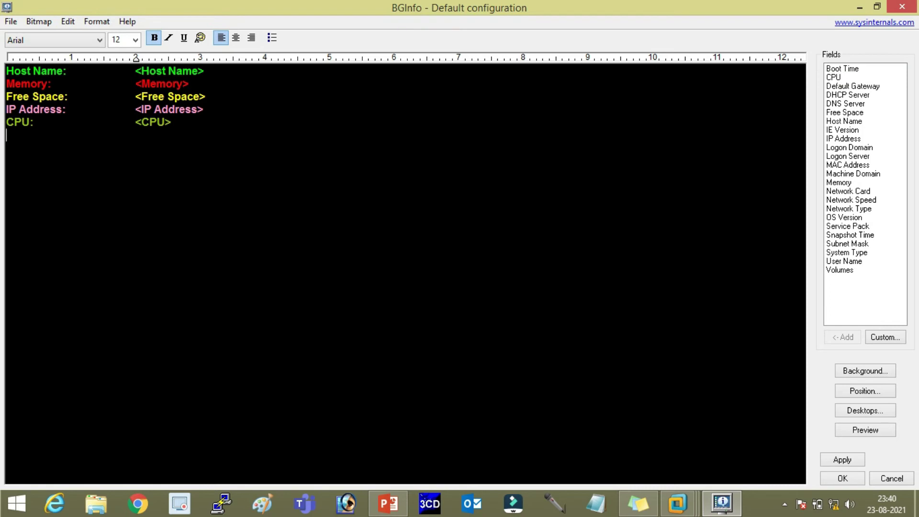
left_click(847, 165)
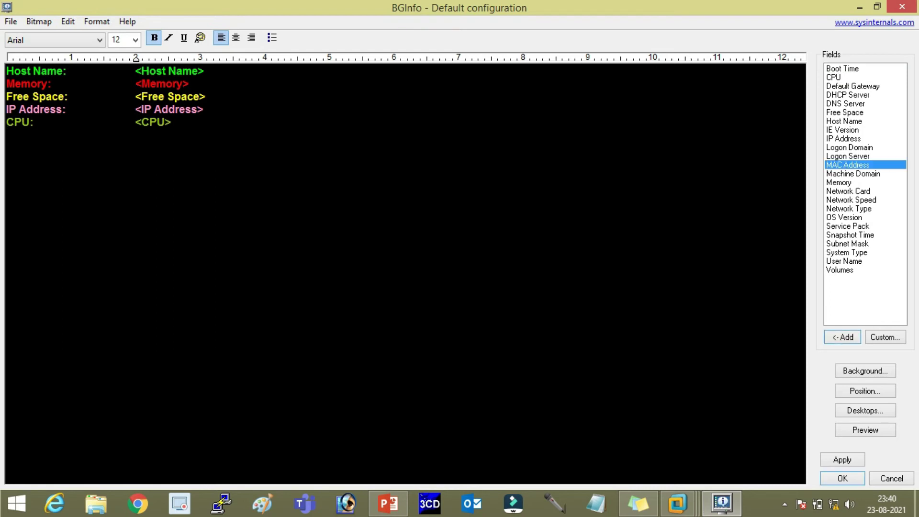
left_click(842, 337)
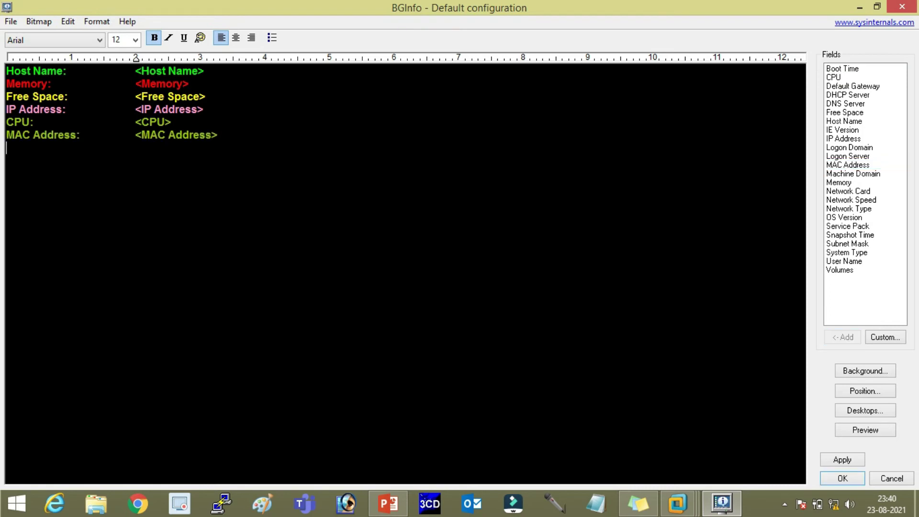
Step: Change the font color of the whole MAC Address line to dark blue
left_click_drag(217, 135, 6, 135)
left_click(200, 38)
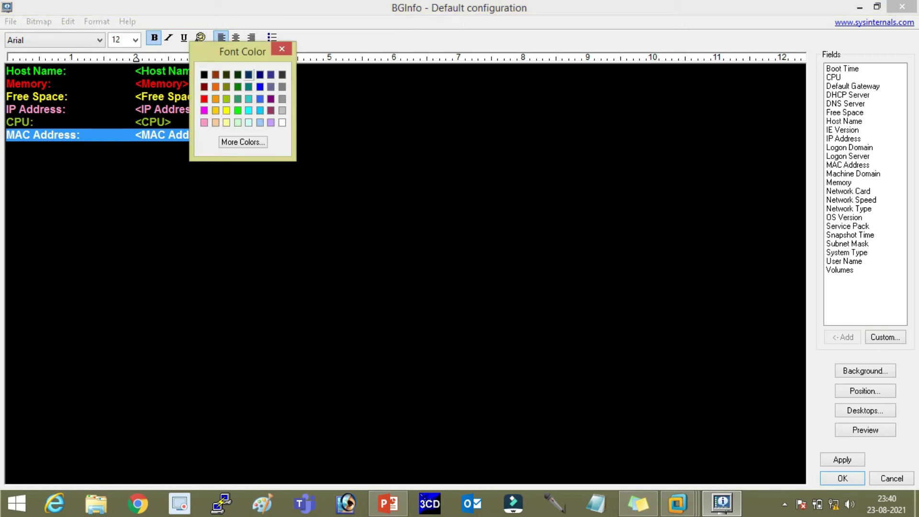
left_click(260, 74)
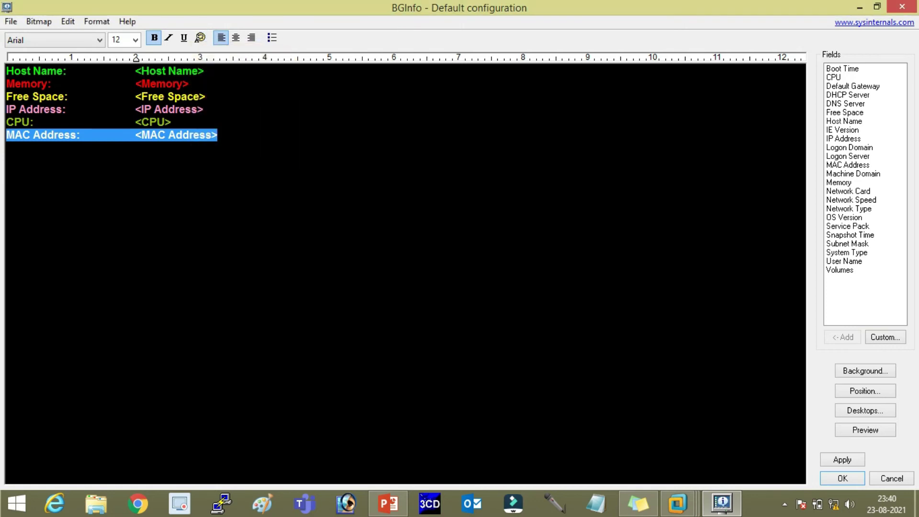
left_click(172, 122)
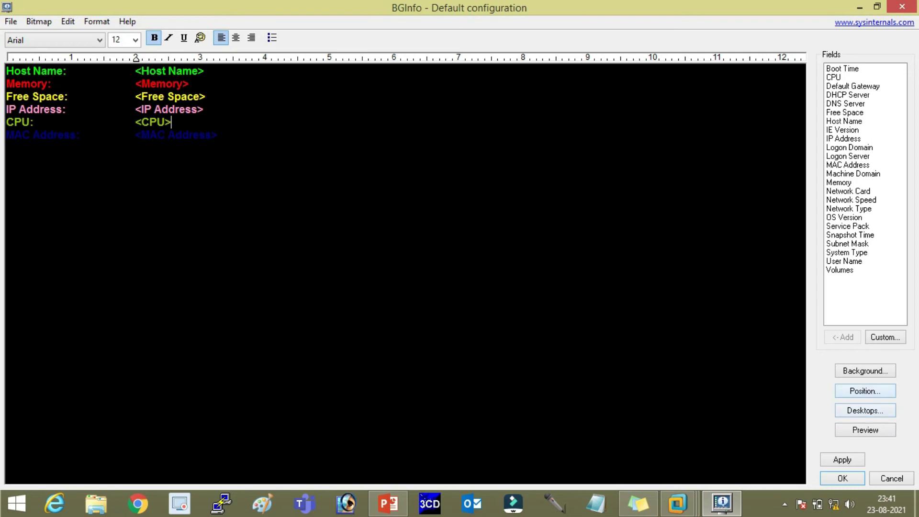
Step: Set the information's on-screen location to the middle of the right edge and apply it to the desktop
left_click(864, 390)
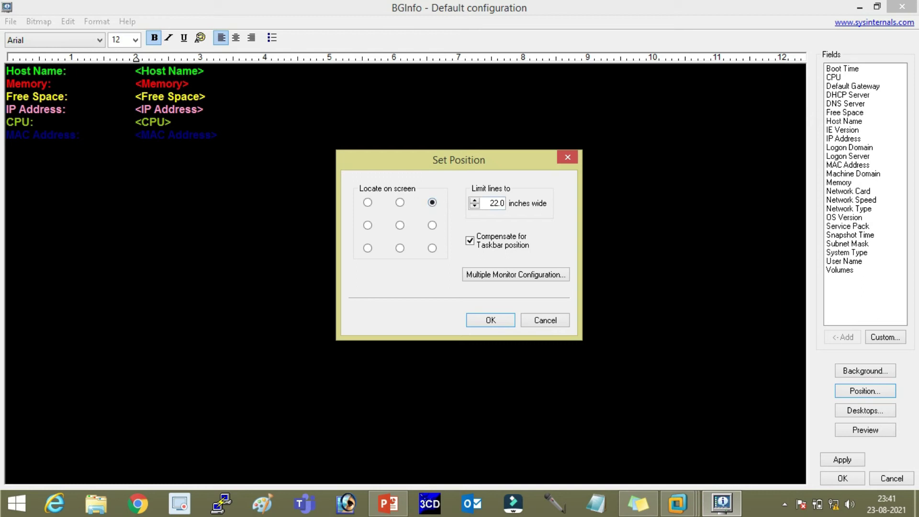
left_click(432, 226)
key("Return")
left_click_drag(823, 7, 601, 93)
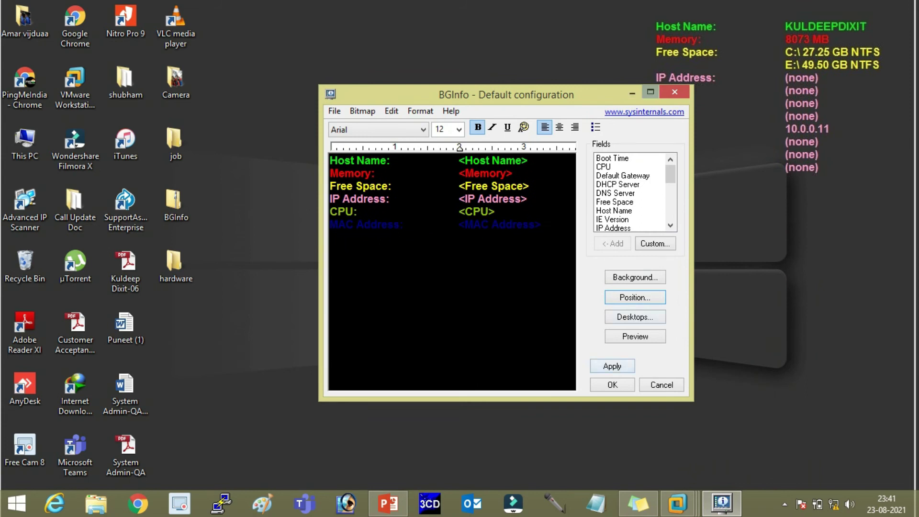
left_click(650, 92)
left_click(842, 460)
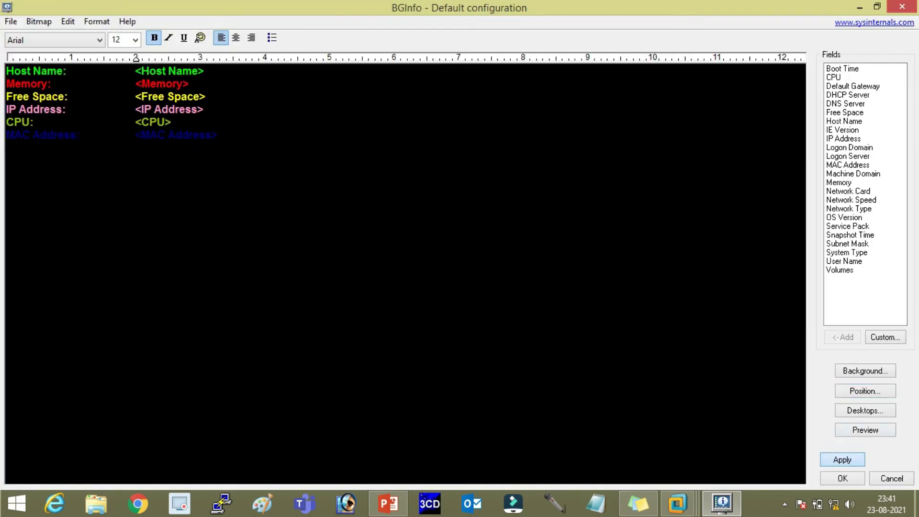
left_click_drag(823, 7, 473, 110)
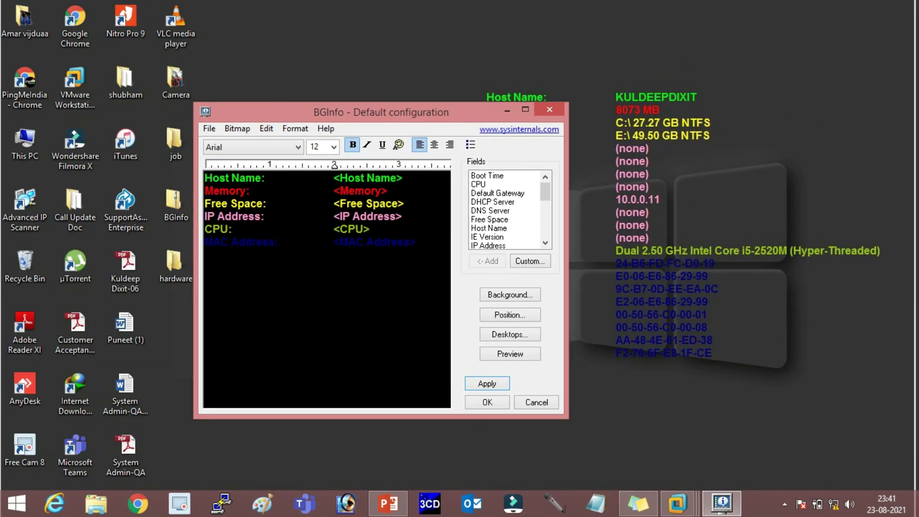
Step: Move the information to the bottom-right corner of the desktop and apply the new position
left_click(510, 314)
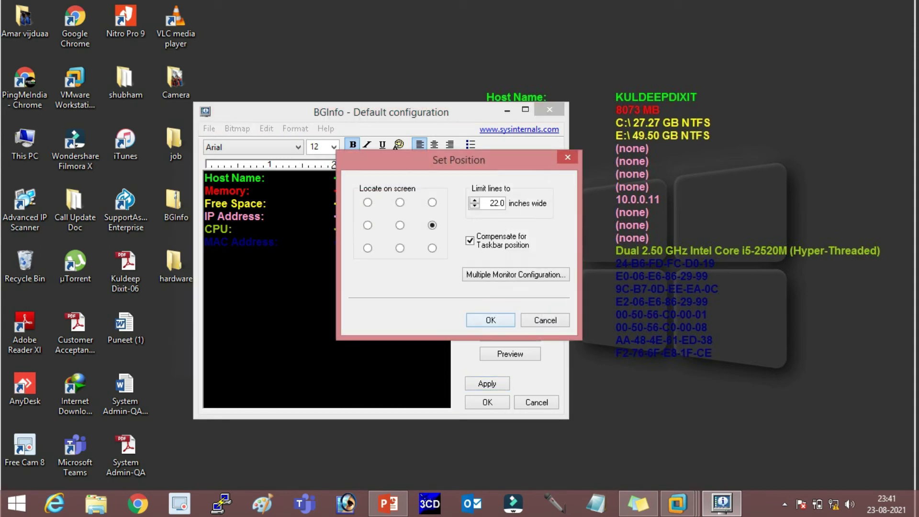
left_click(432, 247)
left_click(491, 320)
left_click(487, 383)
left_click_drag(397, 112, 299, 114)
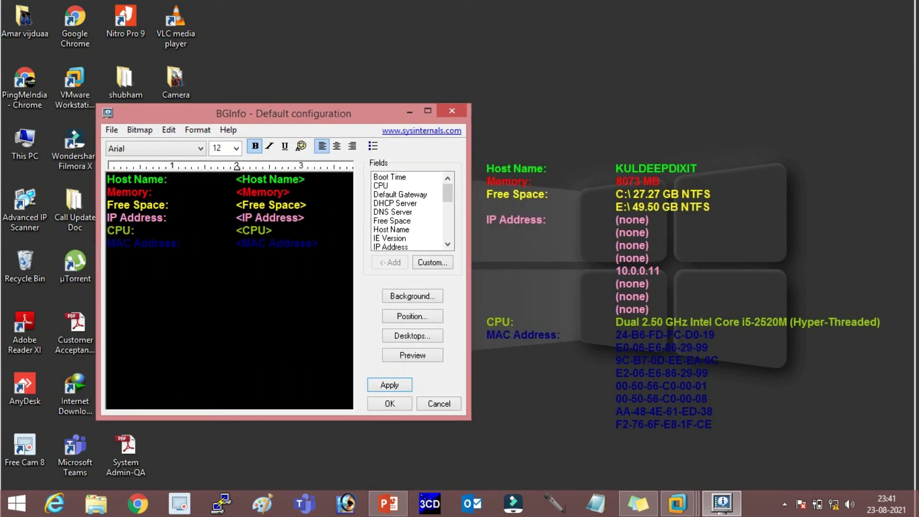
Step: Set the information's location to the top-right corner of the desktop and apply it
left_click(412, 316)
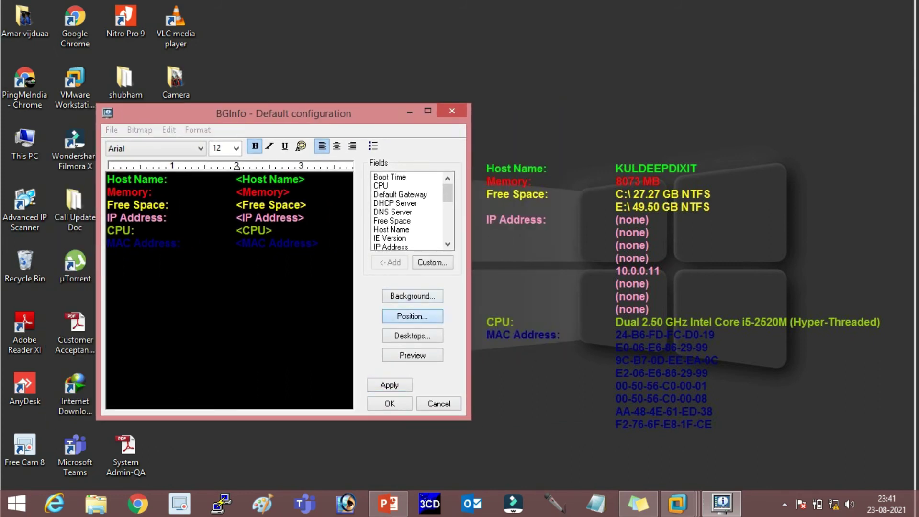
left_click(432, 202)
left_click(490, 320)
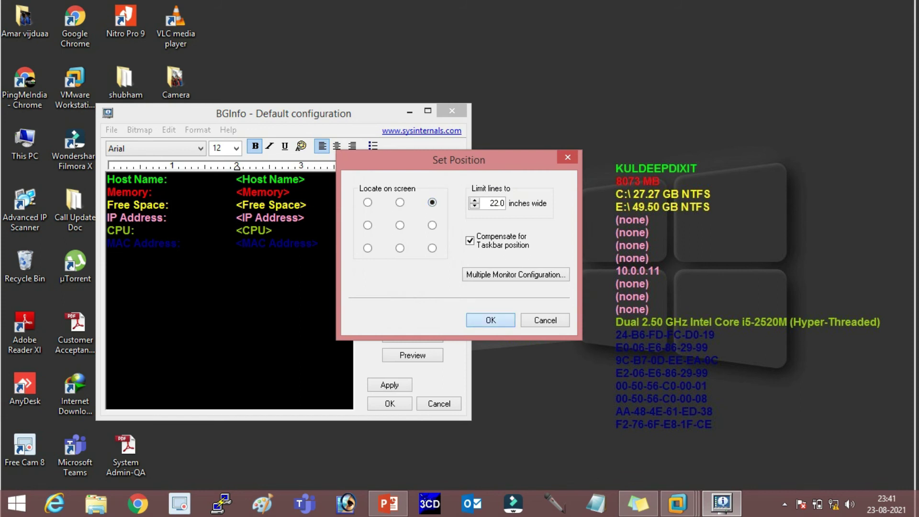
left_click(389, 384)
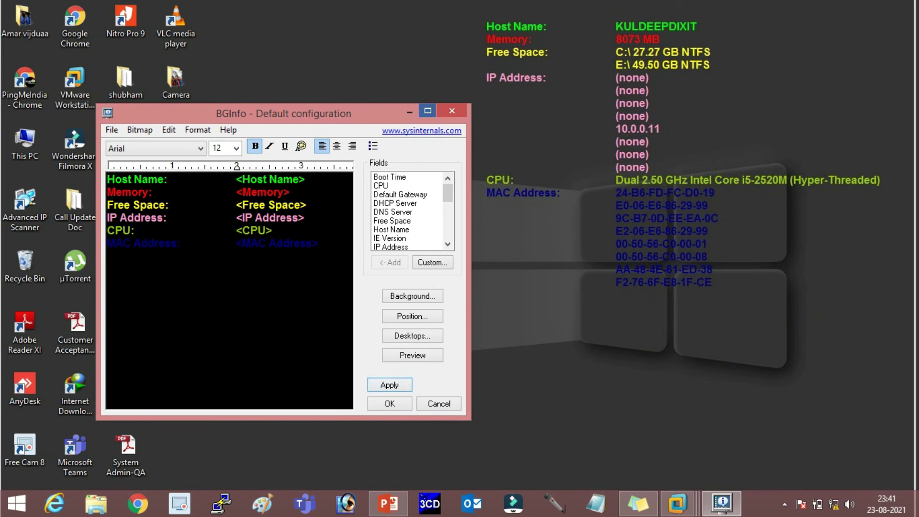
Step: Delete the CPU, MAC Address and IP Address lines from the layout and apply the change to the desktop
left_click(428, 111)
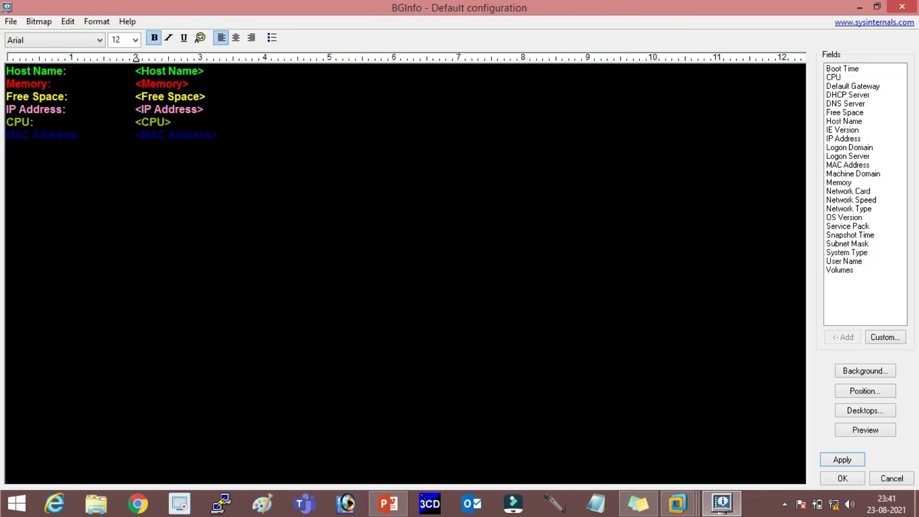
left_click_drag(218, 135, 6, 123)
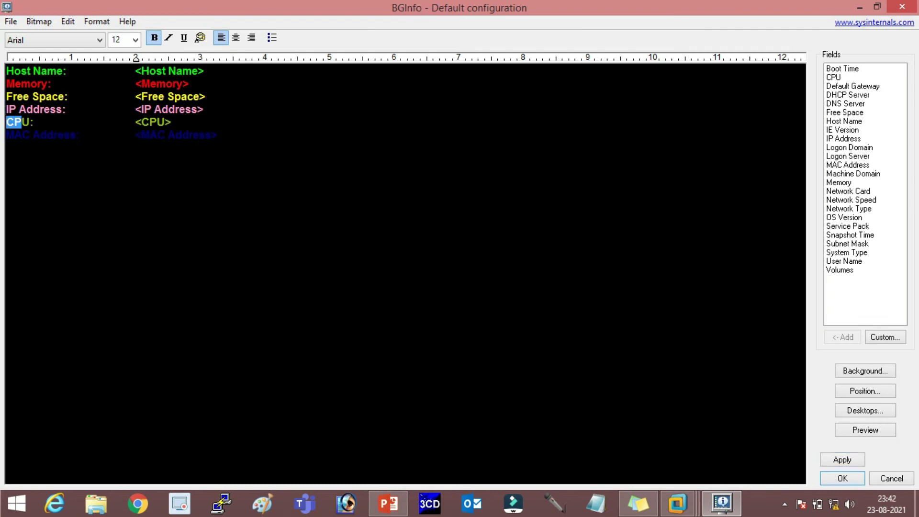
left_click_drag(218, 135, 6, 123)
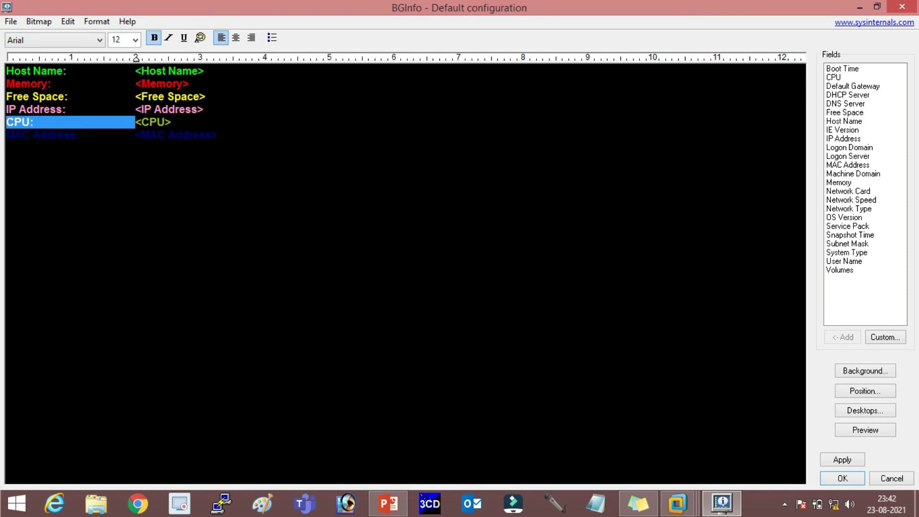
key("Delete")
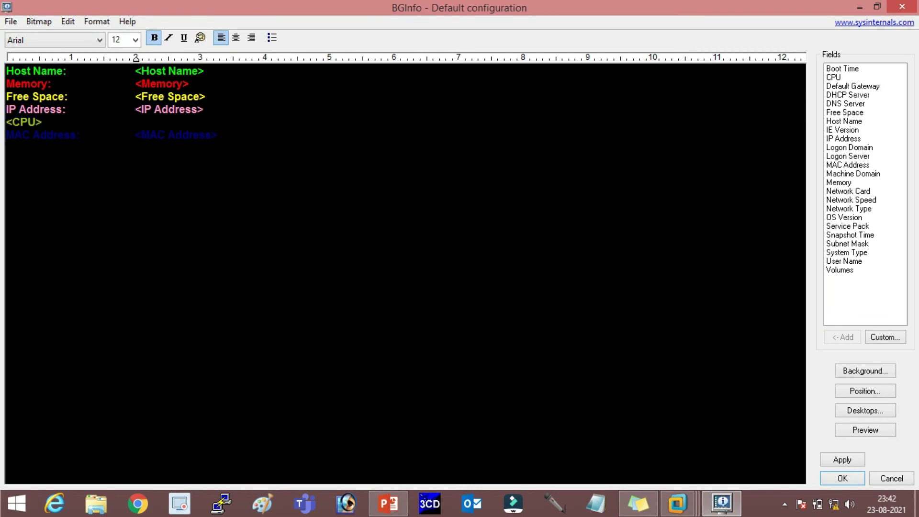
key("BackSpace")
key("BackSpace")
key("BackSpace")
key("BackSpace")
key("BackSpace")
key("BackSpace")
key("BackSpace")
key("BackSpace")
key("BackSpace")
key("BackSpace")
key("BackSpace")
key("BackSpace")
key("BackSpace")
key("BackSpace")
key("BackSpace")
key("BackSpace")
key("BackSpace")
key("BackSpace")
key("BackSpace")
key("BackSpace")
key("BackSpace")
key("BackSpace")
key("BackSpace")
key("BackSpace")
key("BackSpace")
key("BackSpace")
key("BackSpace")
key("BackSpace")
key("BackSpace")
key("BackSpace")
key("BackSpace")
key("BackSpace")
key("BackSpace")
key("BackSpace")
key("BackSpace")
key("BackSpace")
key("BackSpace")
key("BackSpace")
key("BackSpace")
key("BackSpace")
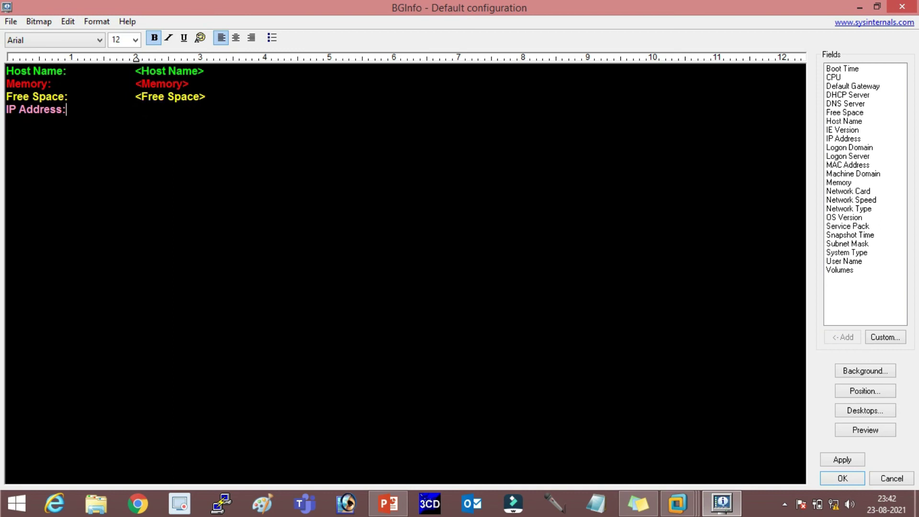
key("BackSpace")
key("BackSpace")
key("BackSpace")
key("BackSpace")
key("BackSpace")
key("BackSpace")
key("BackSpace")
key("BackSpace")
key("BackSpace")
key("BackSpace")
key("BackSpace")
left_click_drag(593, 8, 294, 102)
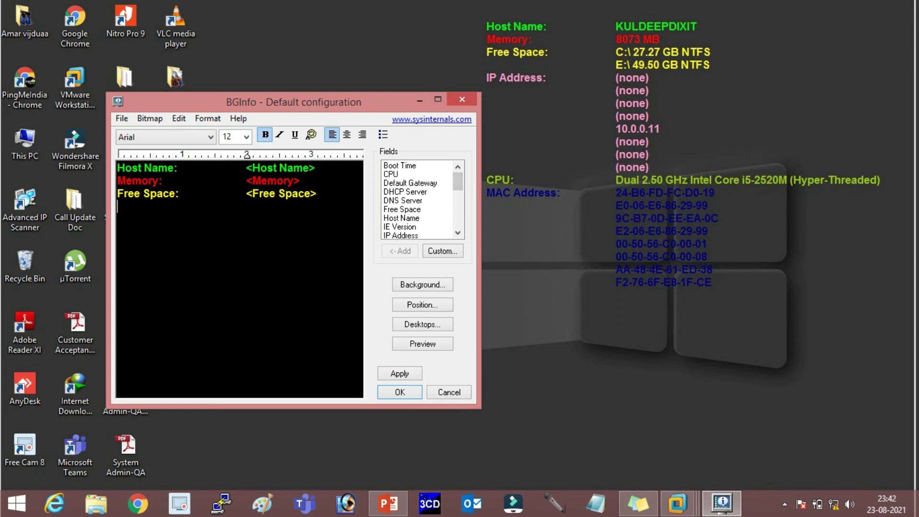
left_click(400, 373)
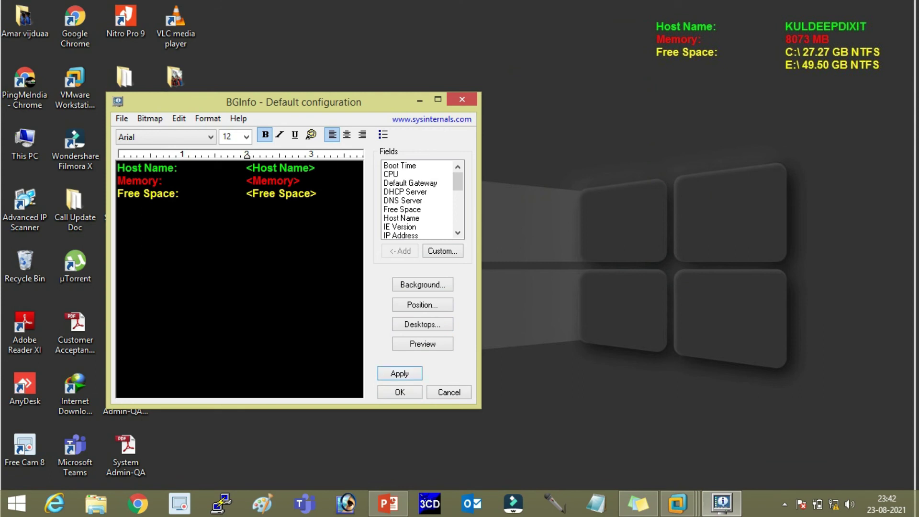
Step: Add the User Name field below the Free Space line, apply the layout to the desktop and close the configuration
left_click(438, 99)
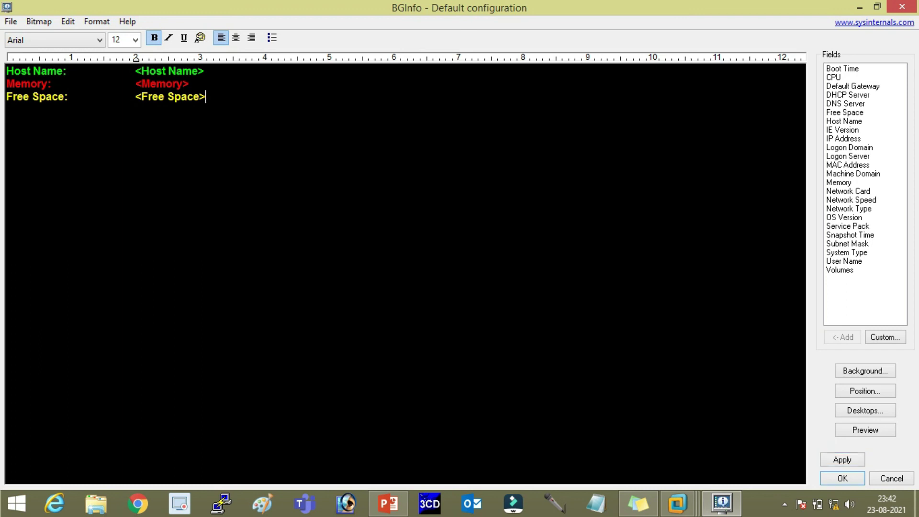
left_click(844, 261)
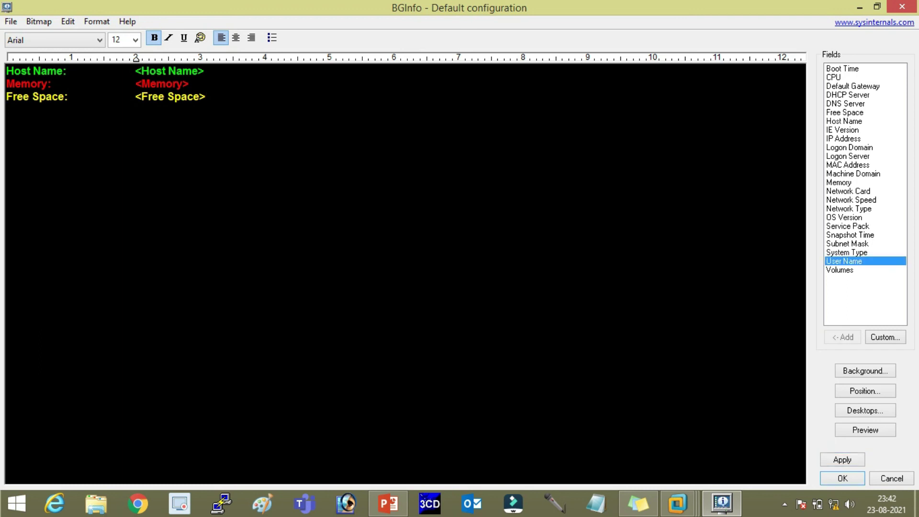
left_click(842, 337)
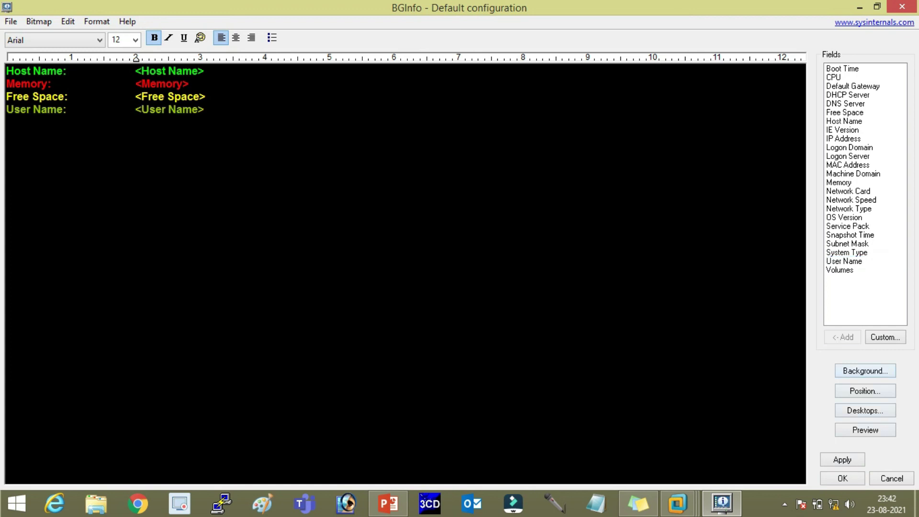
left_click_drag(785, 7, 414, 94)
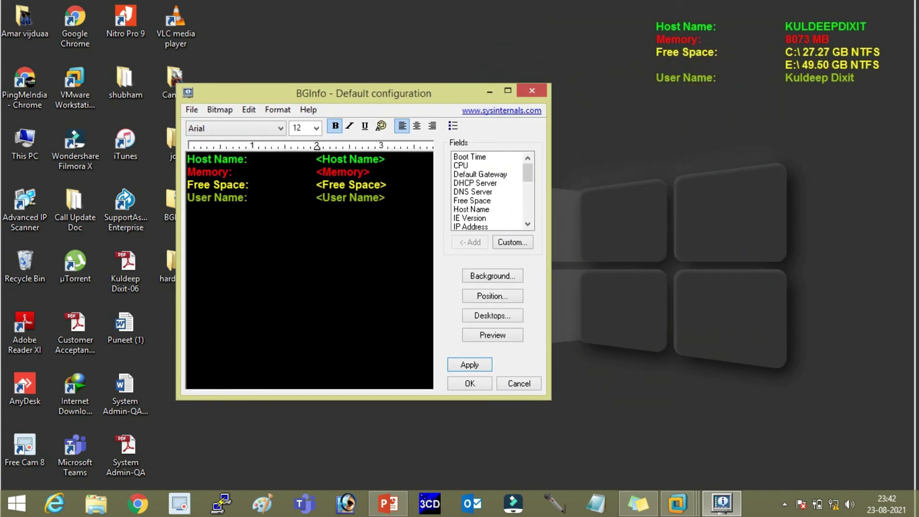
left_click(470, 384)
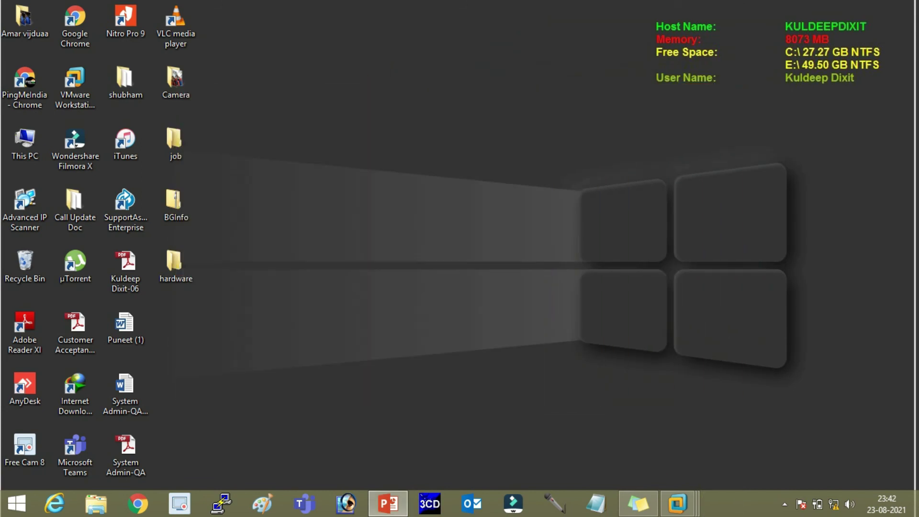